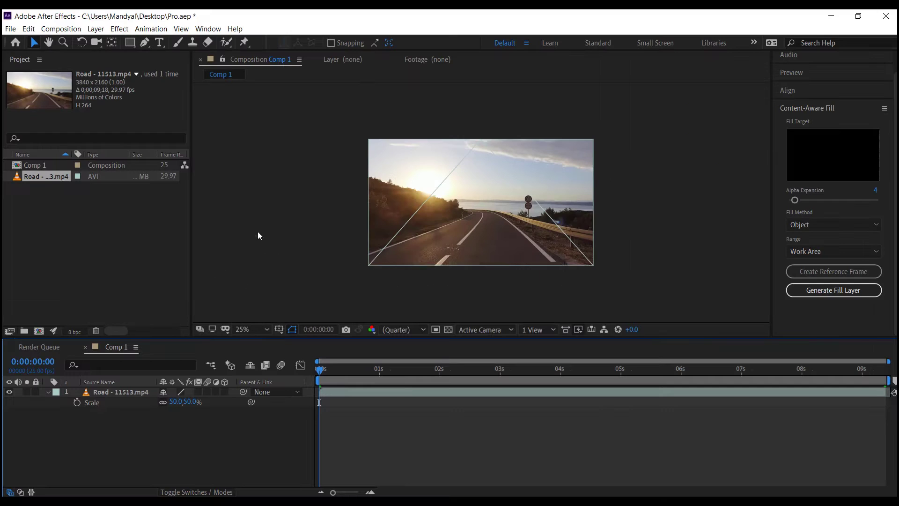
Zoom and pan onto the road signs, preview the footage, and briefly check the workspace panel list
scroll(510, 136, up, 6)
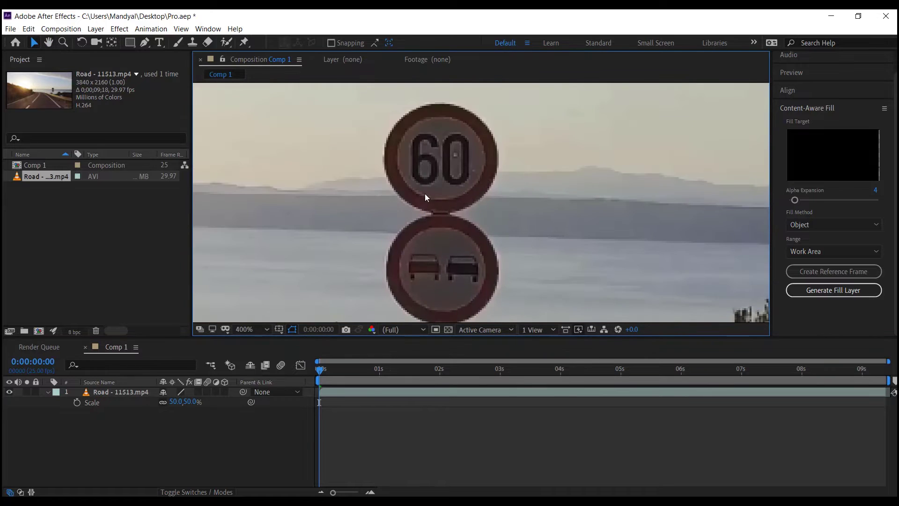
drag(425, 193, 553, 163)
scroll(511, 169, down, 4)
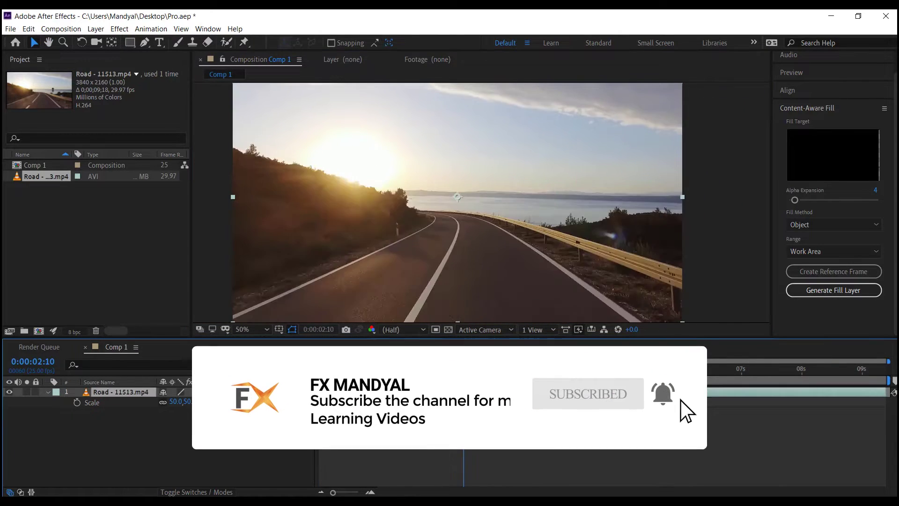
key(space)
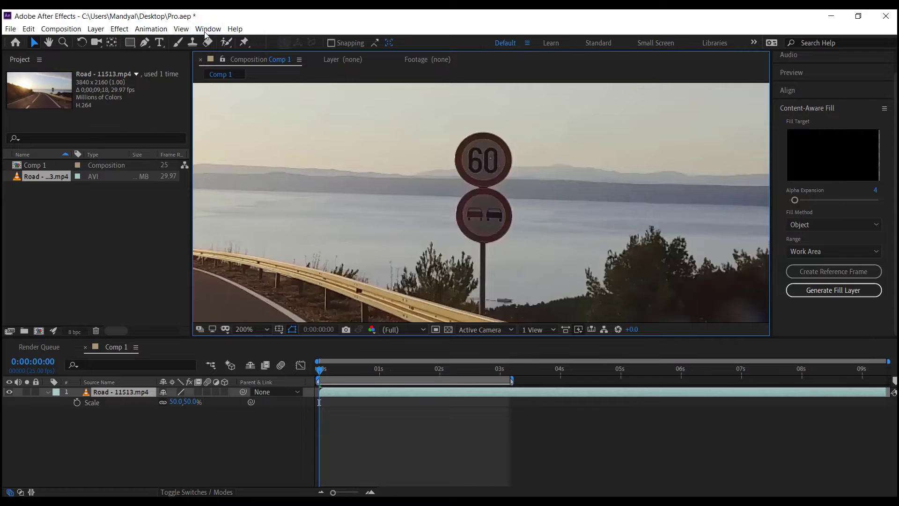
click(207, 29)
click(842, 229)
Start the mask at the pole's base and set the preview resolution to Full
scroll(483, 281, up, 4)
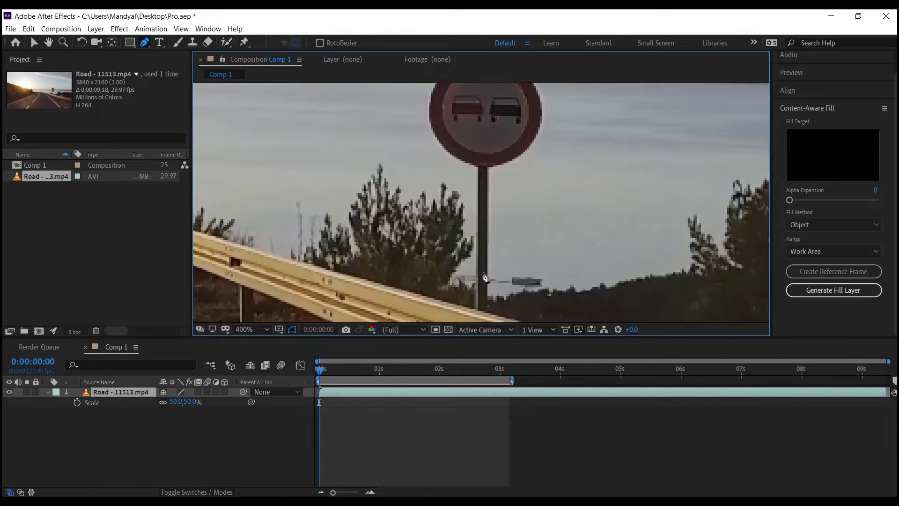
click(469, 226)
click(403, 330)
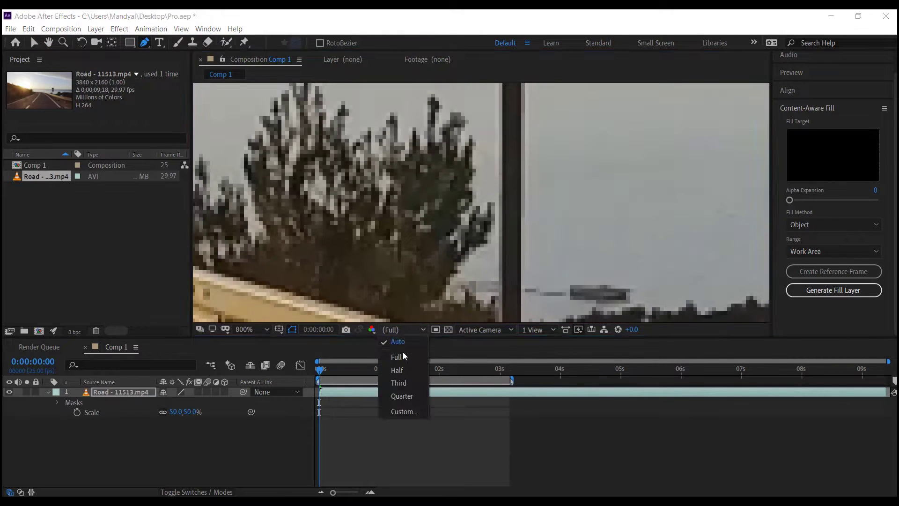
click(391, 355)
Add mask points up the pole, along the sign edge and around the 60 sign
drag(480, 158, 517, 181)
scroll(507, 252, up, 5)
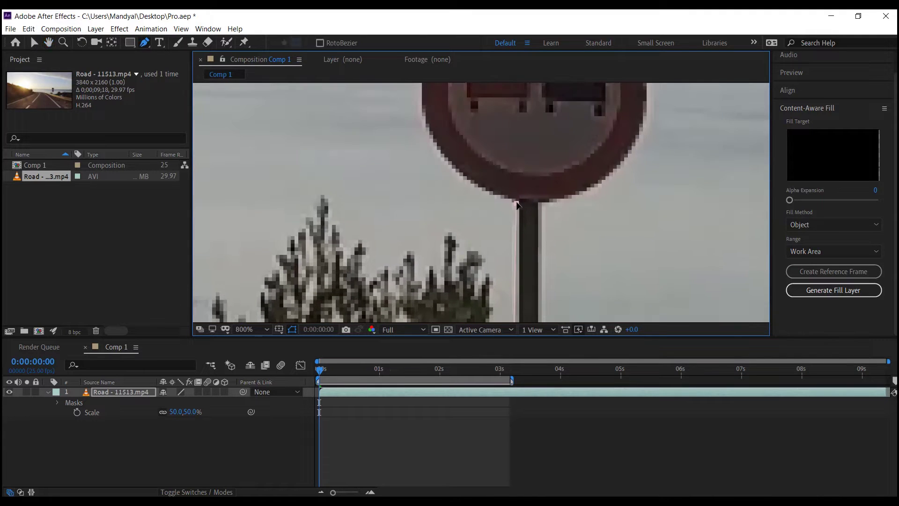
click(530, 169)
scroll(542, 174, down, 2)
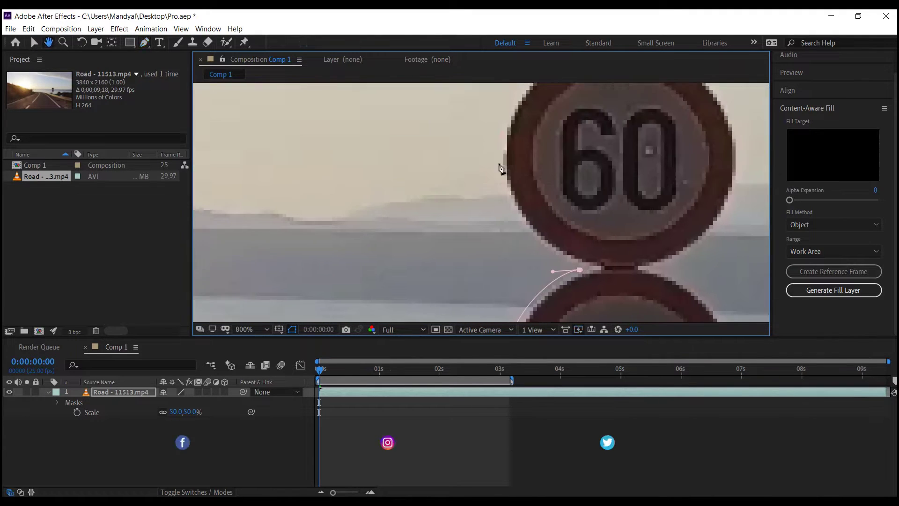
scroll(571, 169, up, 2)
scroll(531, 164, down, 2)
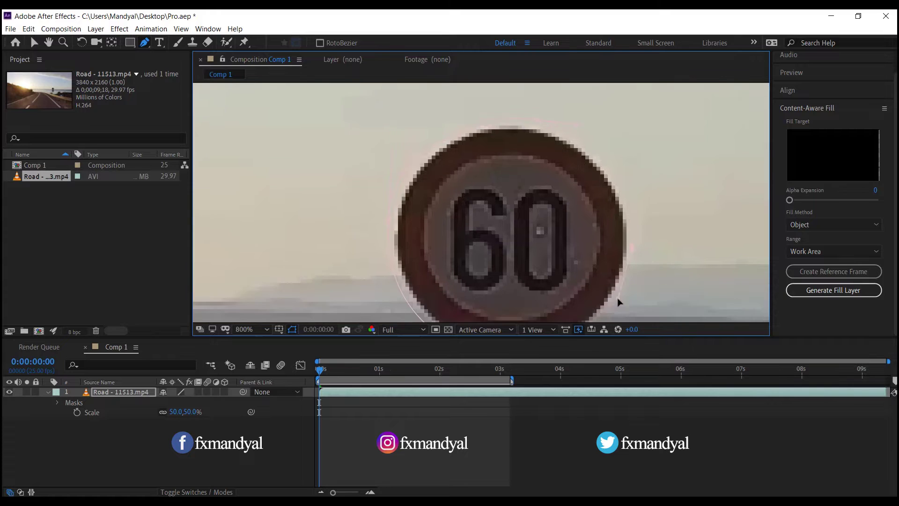
scroll(524, 262, up, 2)
click(524, 259)
Close the mask outline on its first vertex and zoom back out
scroll(550, 257, down, 2)
scroll(529, 248, down, 2)
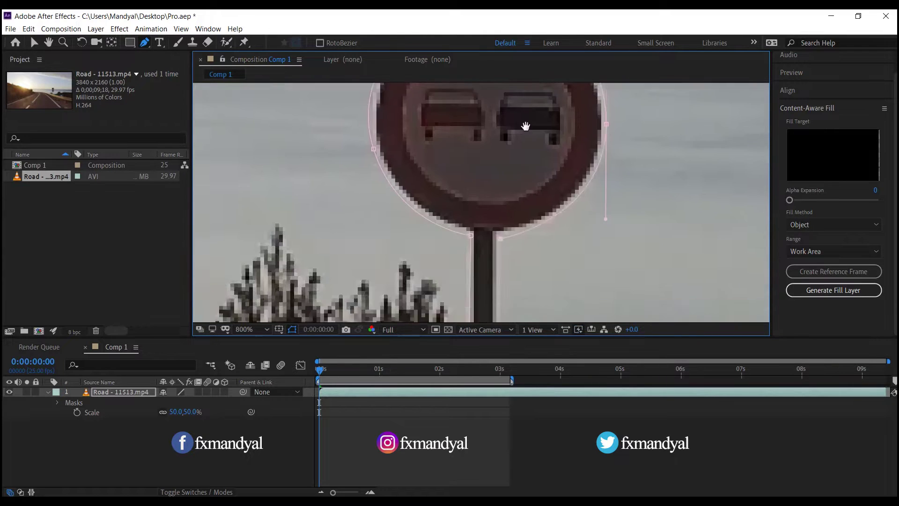
scroll(512, 242, down, 1)
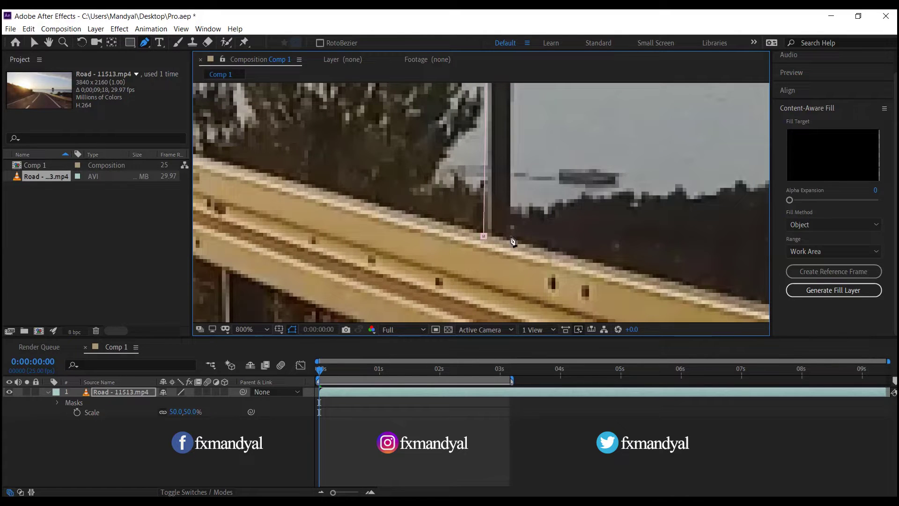
click(484, 236)
scroll(484, 240, down, 3)
scroll(485, 220, down, 3)
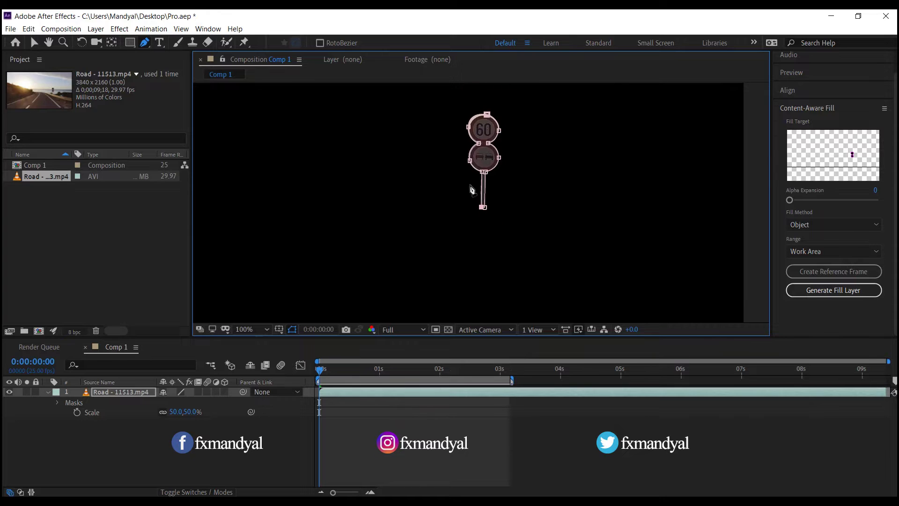
Expand the layer's Masks group and set Mask 1's mode to None
click(76, 404)
click(57, 402)
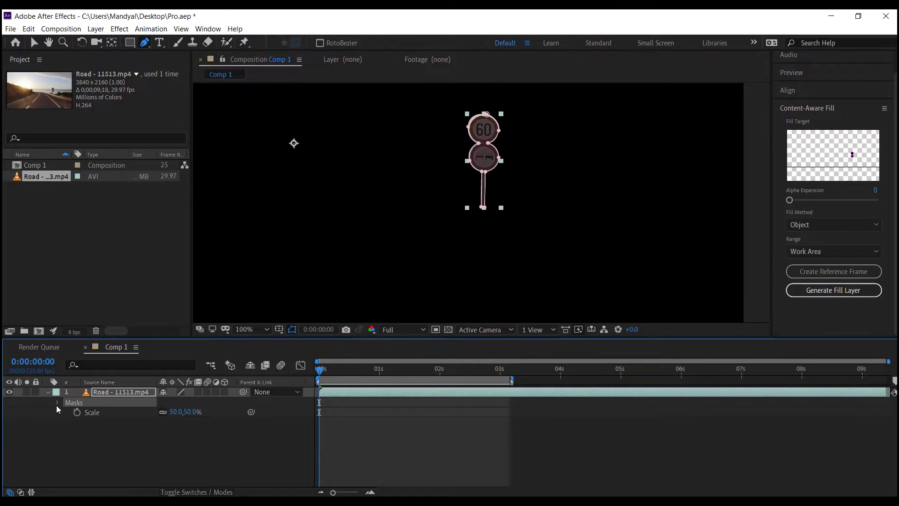
click(175, 412)
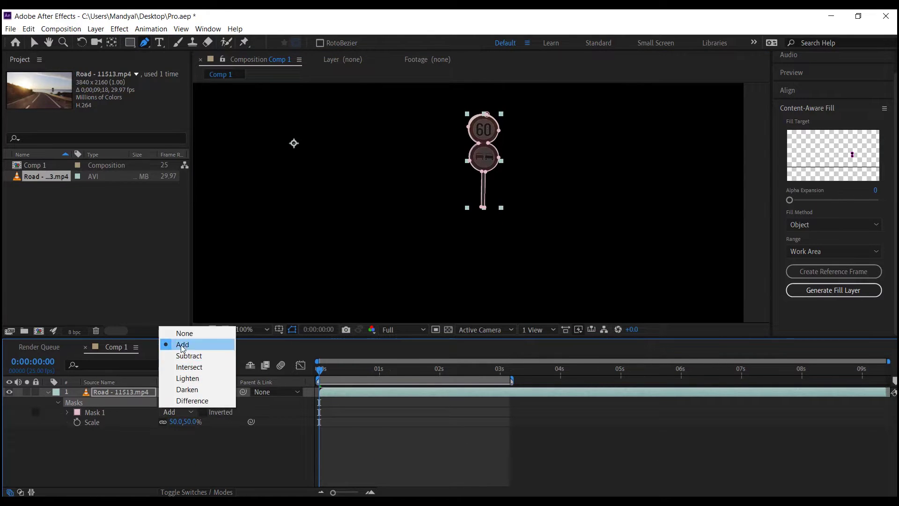
click(185, 335)
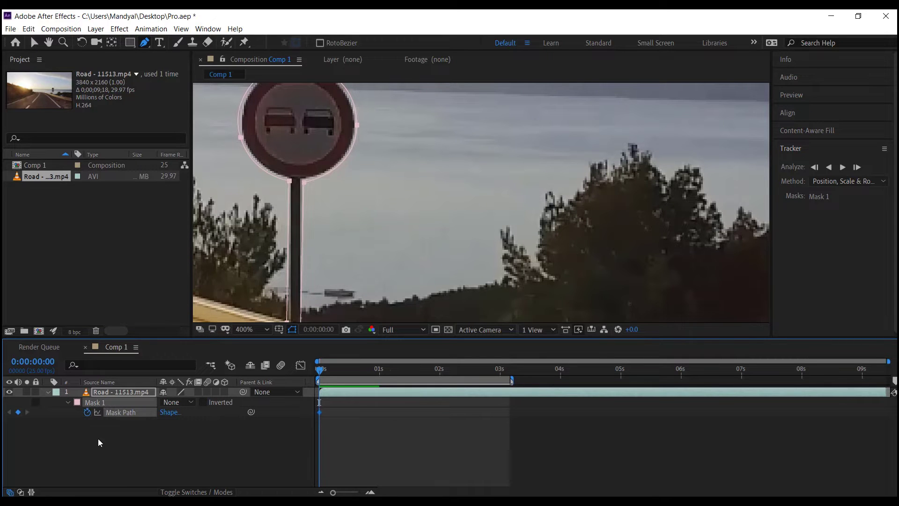
At about two seconds, free-transform the whole mask to realign it with the signs
drag(370, 371, 445, 370)
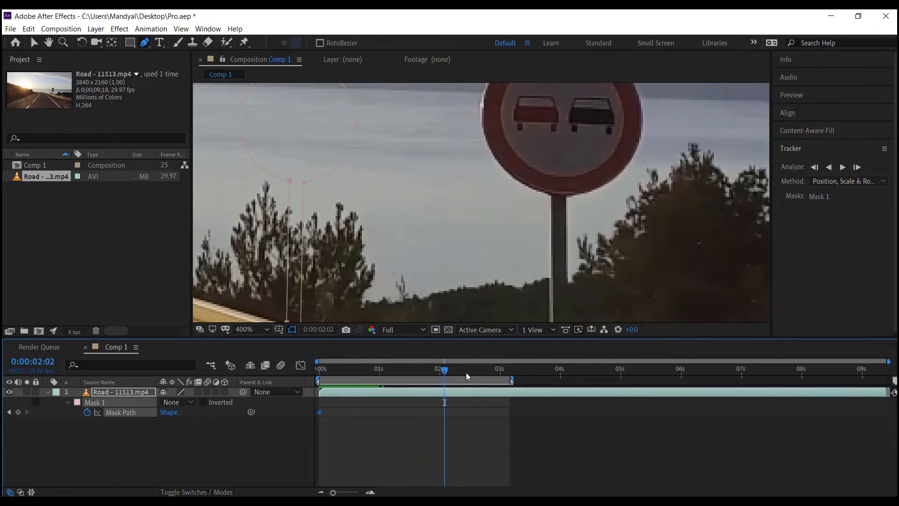
key(slash)
scroll(489, 197, down, 2)
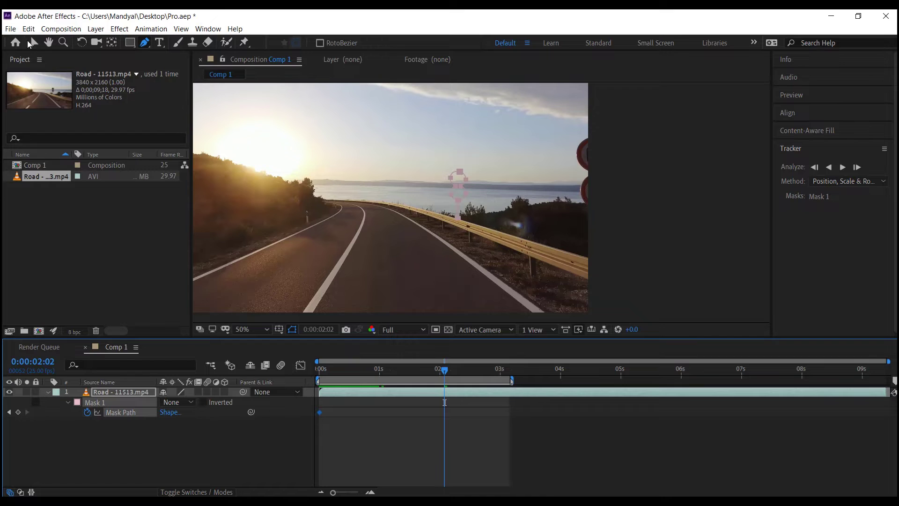
click(447, 370)
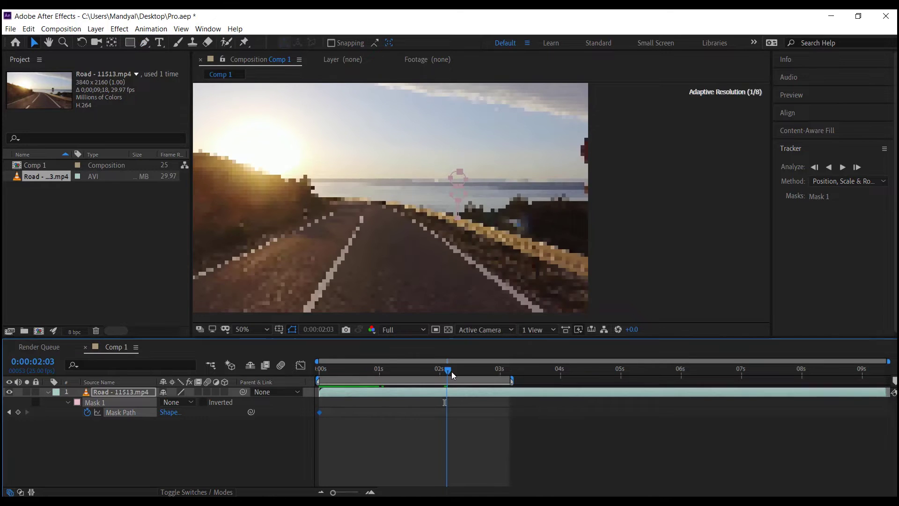
double_click(468, 182)
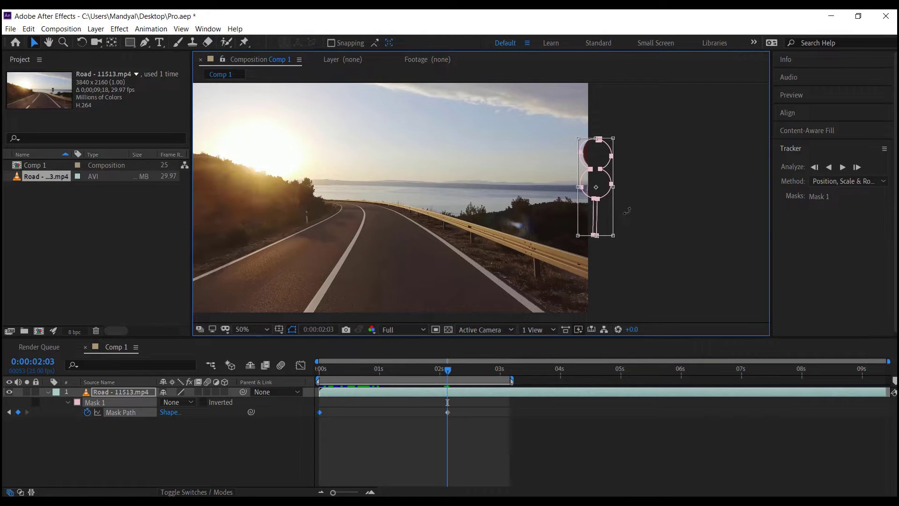
scroll(627, 211, up, 2)
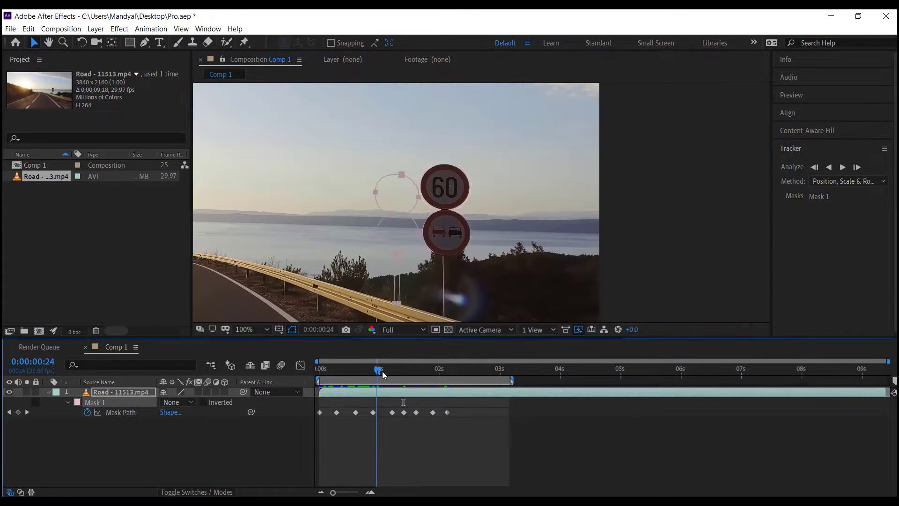
Scrub to a later frame, then preview from the start to check the tracked mask, and open Mask 1's mode menu
scroll(394, 304, up, 2)
scroll(455, 201, up, 2)
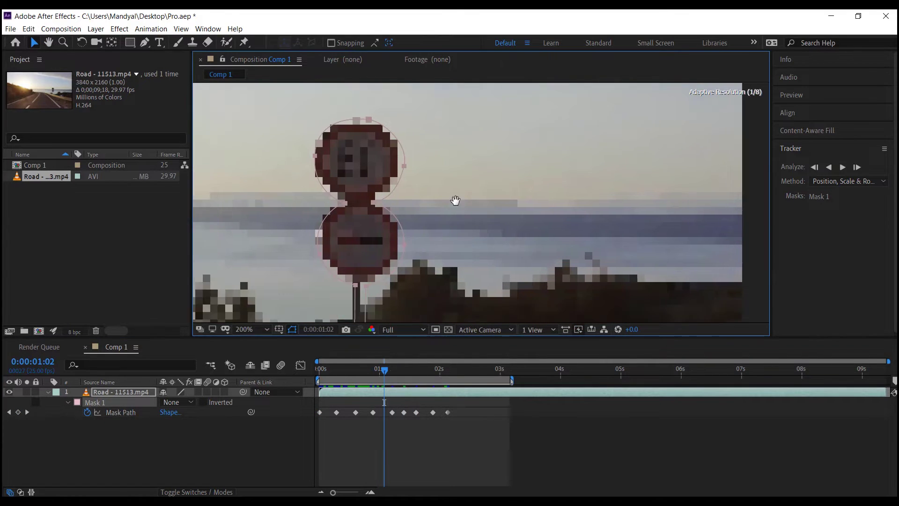
scroll(438, 220, up, 2)
scroll(357, 201, down, 2)
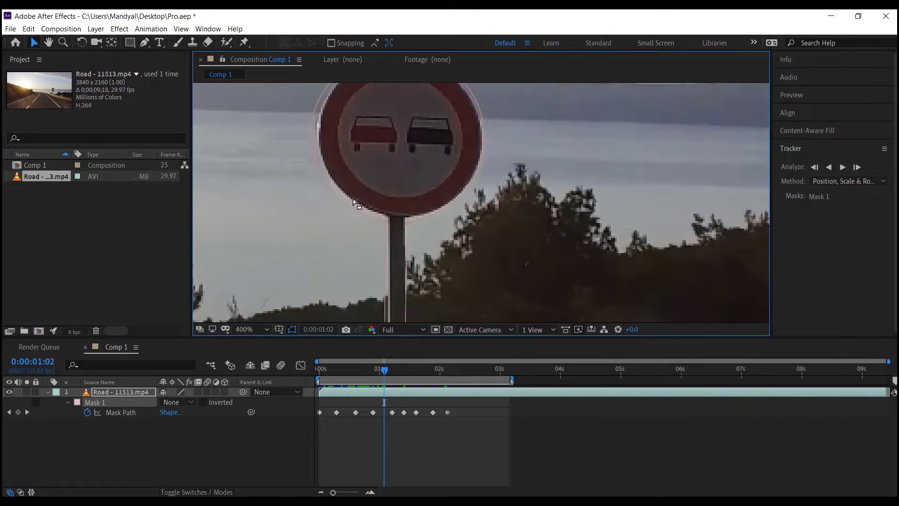
scroll(409, 265, down, 1)
scroll(413, 257, down, 1)
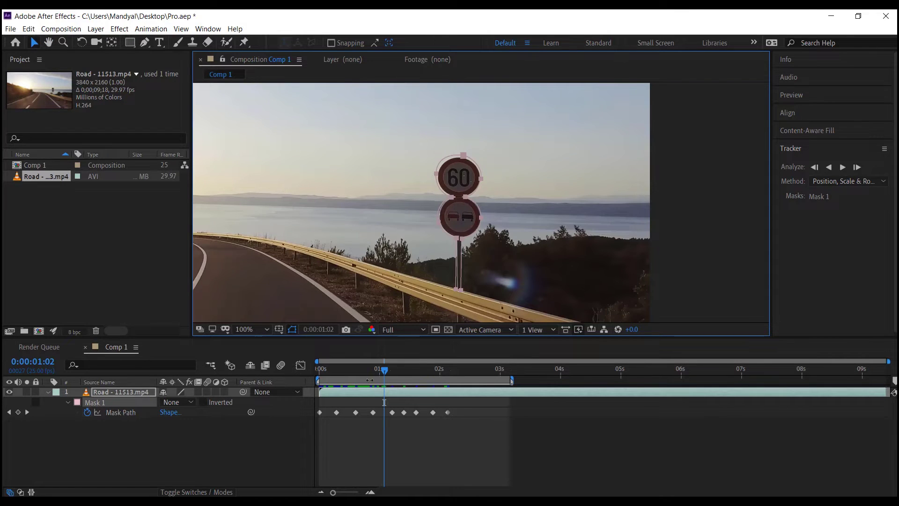
drag(414, 370, 445, 373)
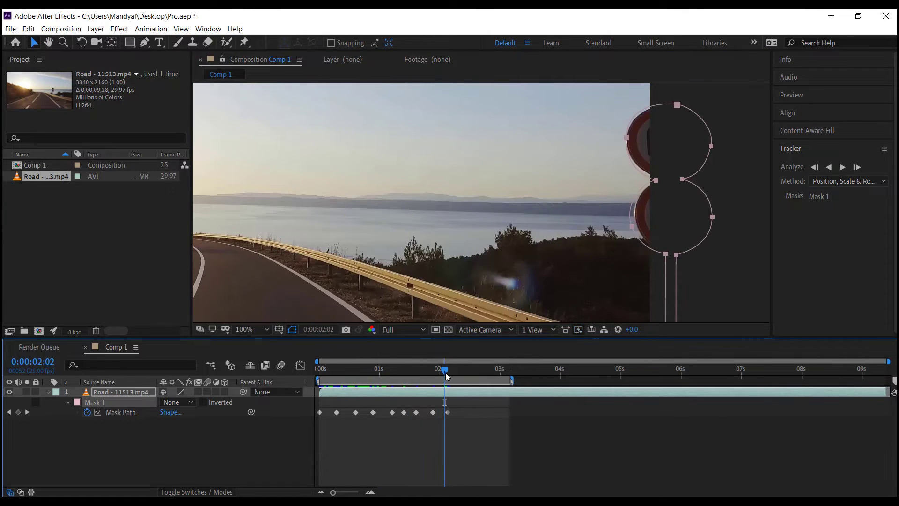
drag(379, 374, 287, 376)
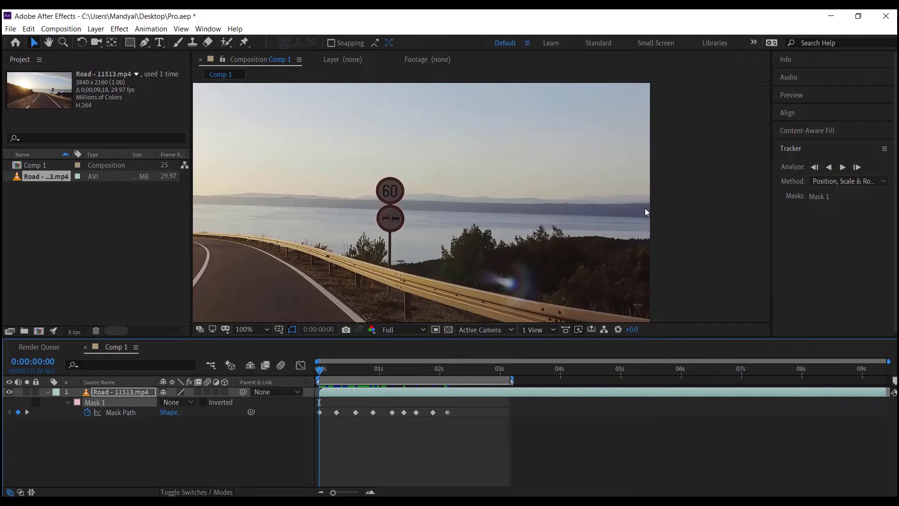
key(space)
click(182, 402)
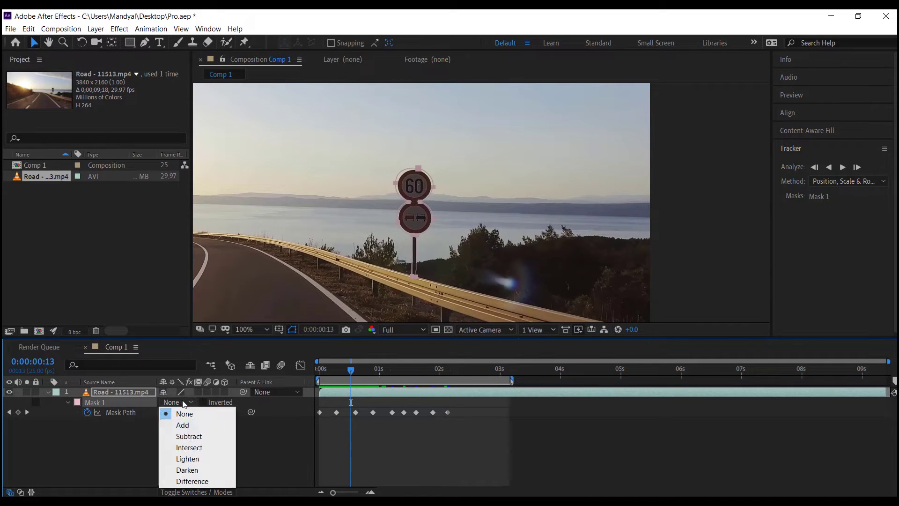
Set Mask 1 to Subtract and preview the footage with the signs cut out
click(189, 436)
click(372, 458)
drag(341, 370, 319, 371)
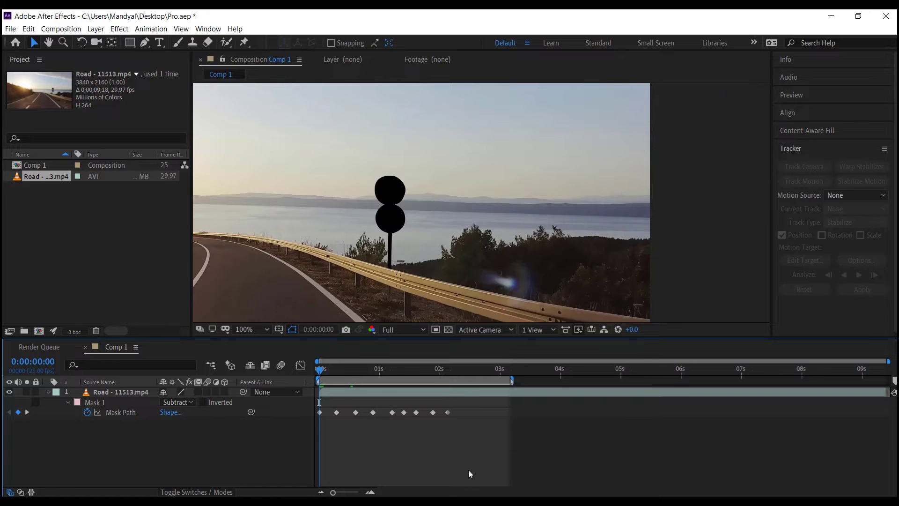
key(space)
key(space)
Zoom in on the black sign hole and inspect its edge at frames 6, 11 and 8
scroll(406, 264, up, 3)
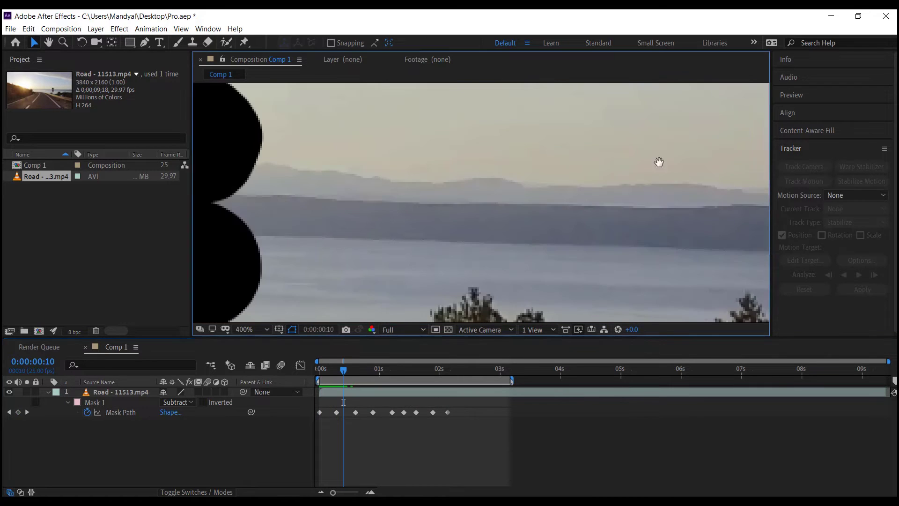
drag(659, 162, 445, 336)
click(335, 371)
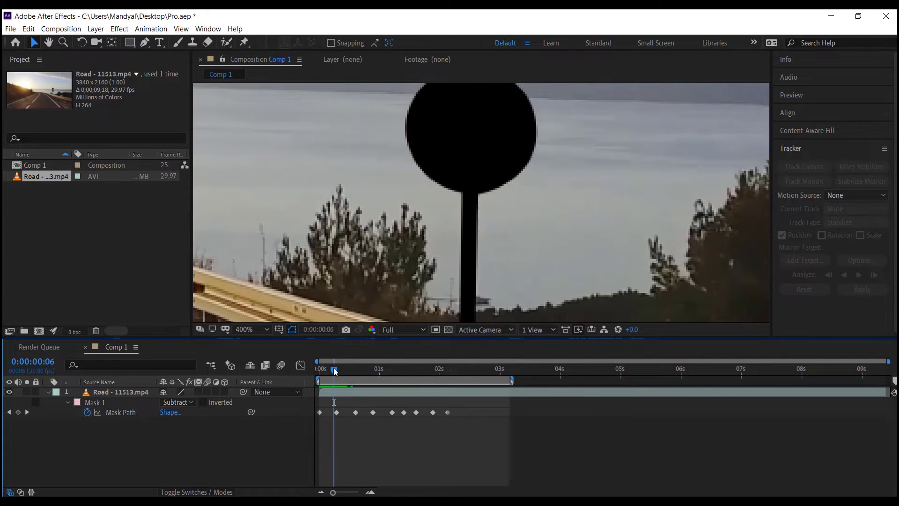
click(348, 371)
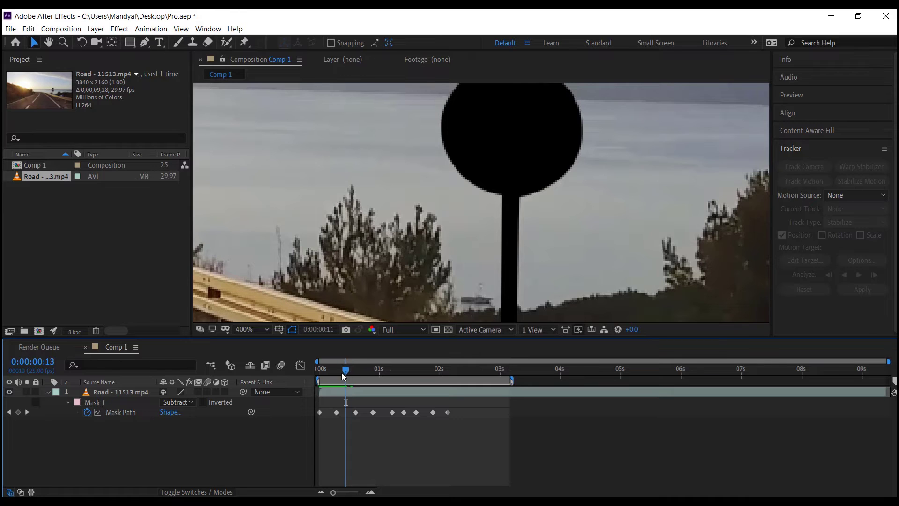
drag(342, 373, 338, 371)
Set Mask Expansion to 1 pixel
click(69, 402)
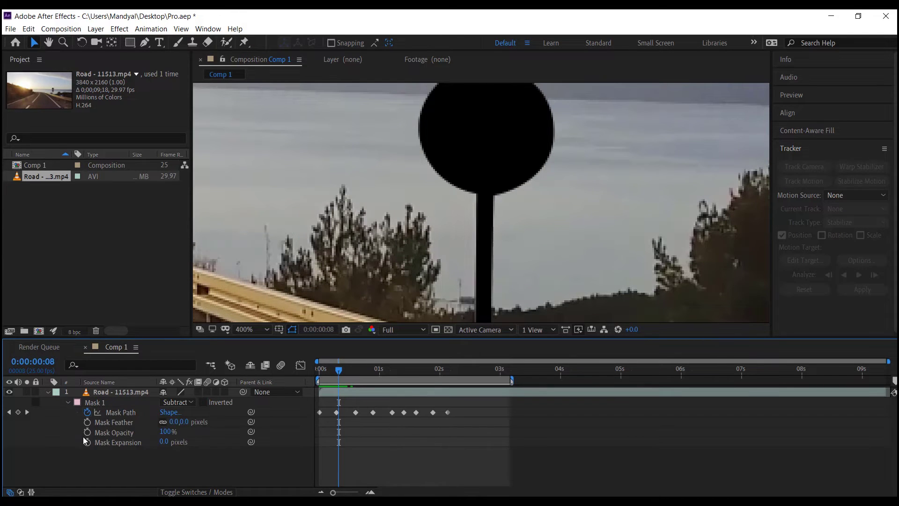
click(164, 442)
text(1)
key(Return)
click(357, 457)
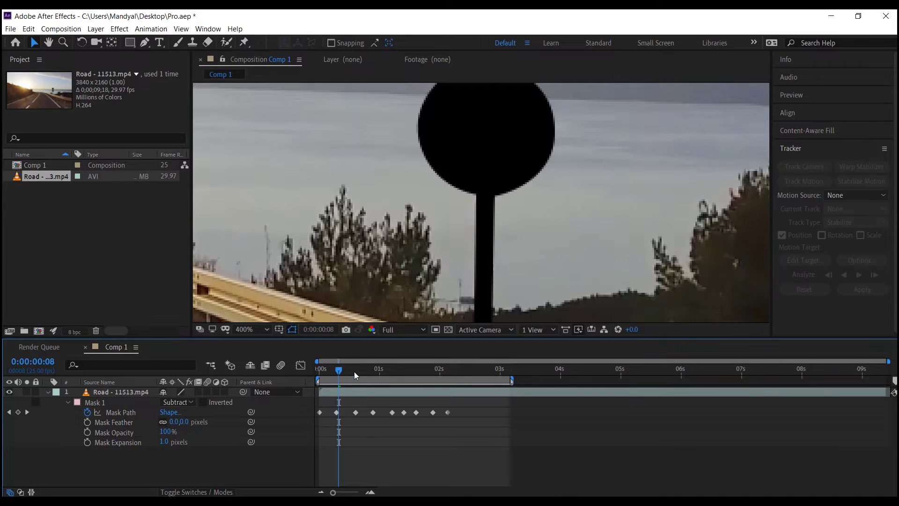
Reshape the mask at 1:19, then deselect and preview from the start
drag(354, 372, 418, 369)
click(638, 253)
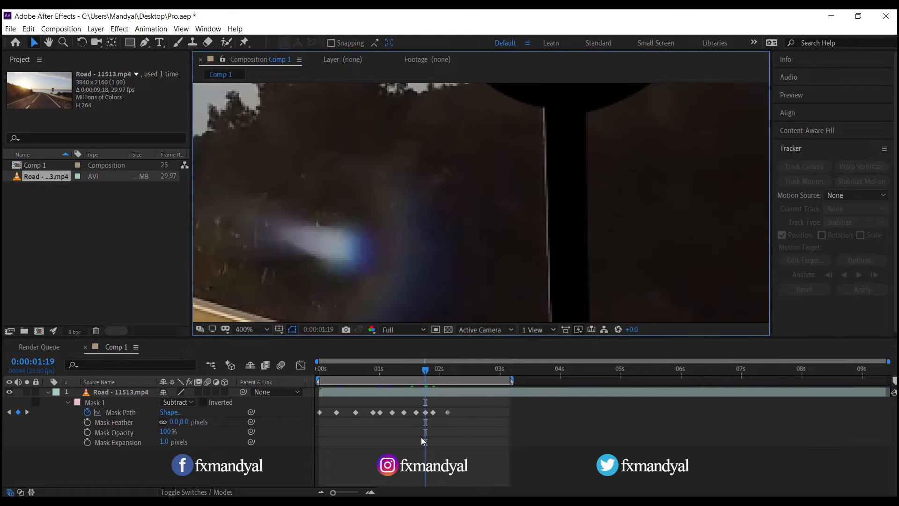
click(425, 412)
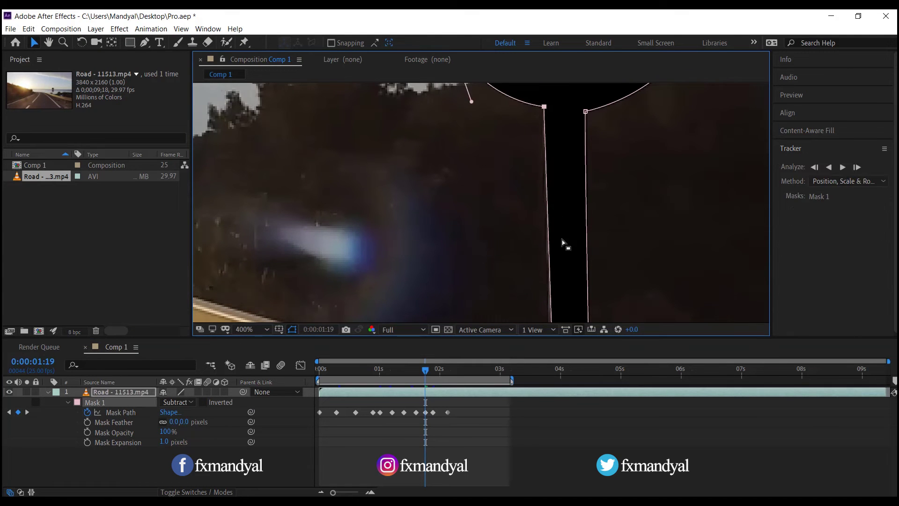
scroll(562, 241, down, 2)
scroll(563, 241, down, 1)
scroll(562, 241, down, 3)
click(526, 384)
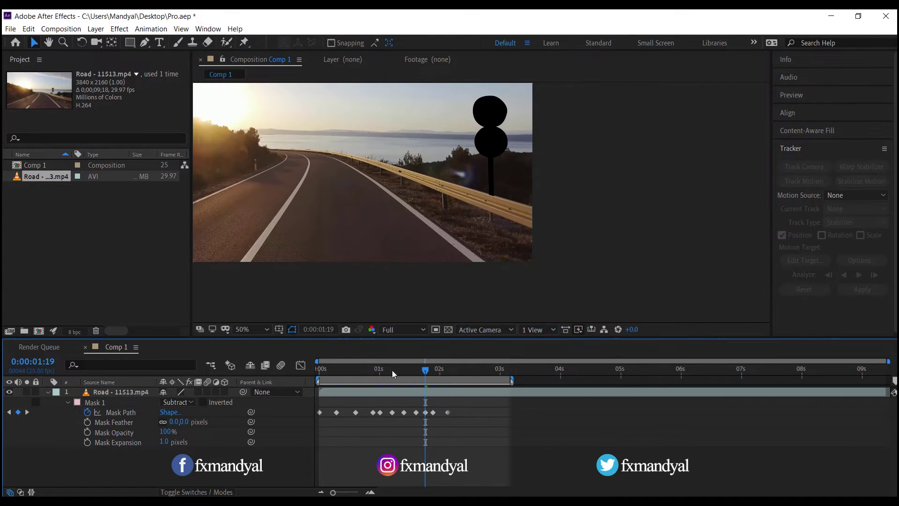
key(space)
Add a temporary red solid layer beneath the road footage
right_click(158, 353)
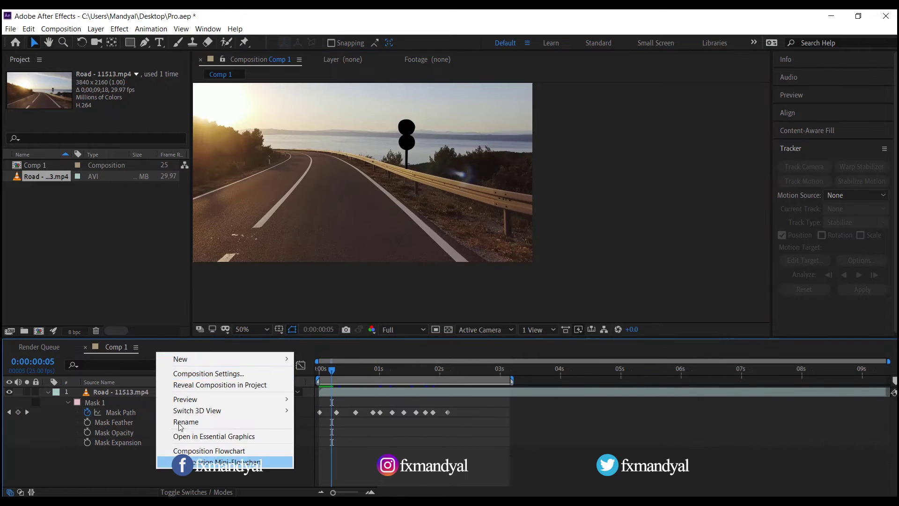
key(ctrl+y)
key(Return)
key(ctrl+shift+bracketleft)
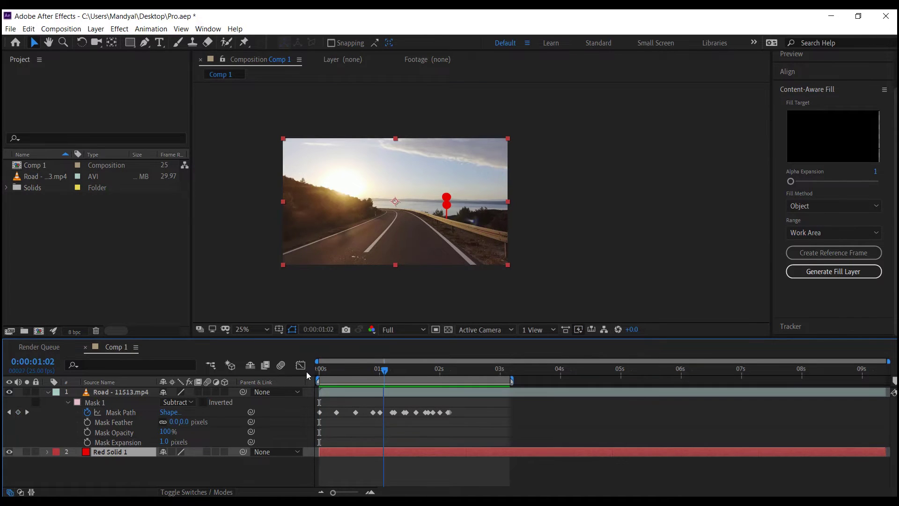
Delete the red solid, select the road footage layer and check the mask at 1:06
key(Delete)
click(125, 395)
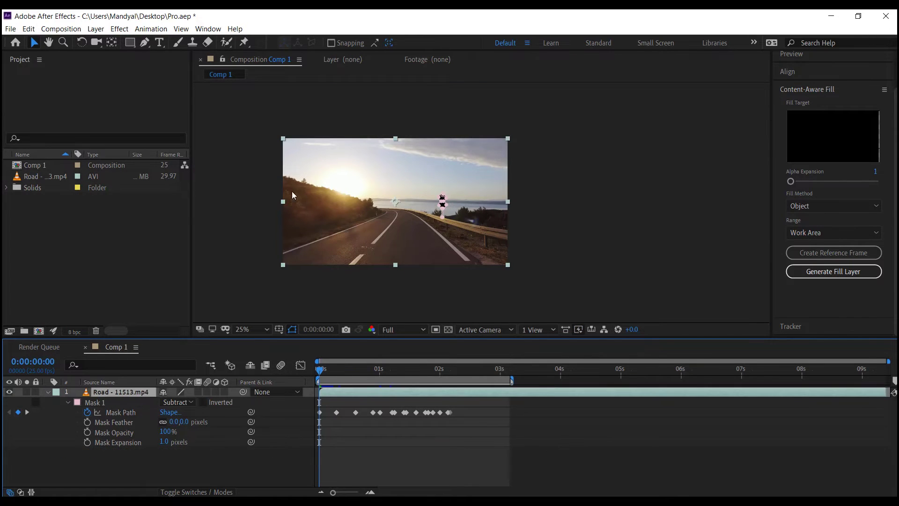
scroll(306, 219, up, 2)
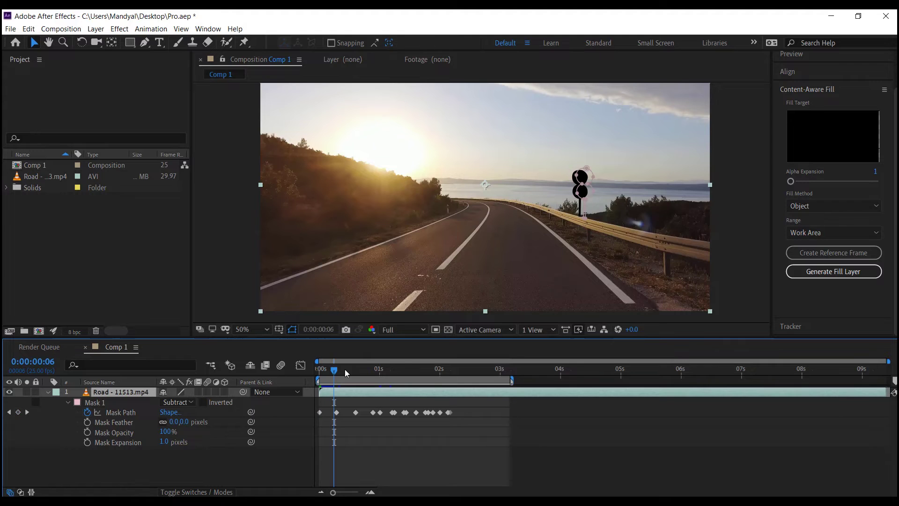
click(394, 370)
Generate the Content-Aware Fill layer using the Object method over the Work Area
key(grave)
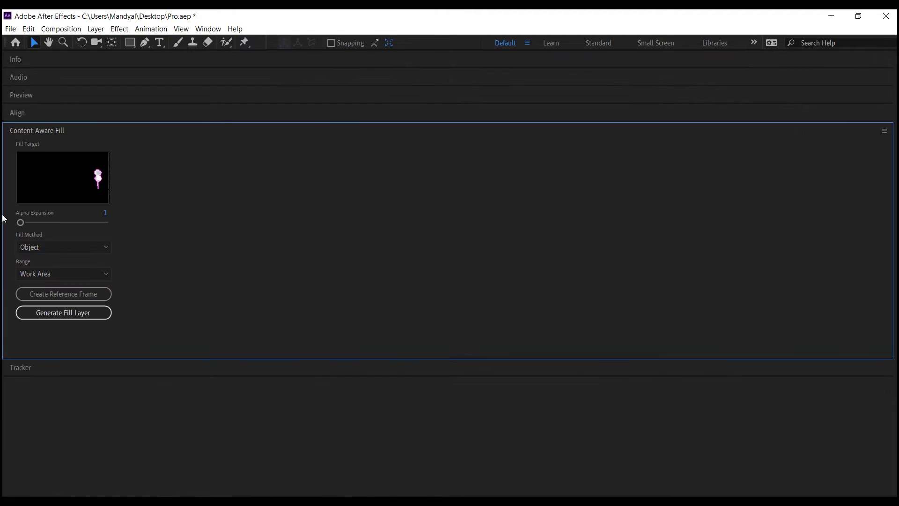
key(grave)
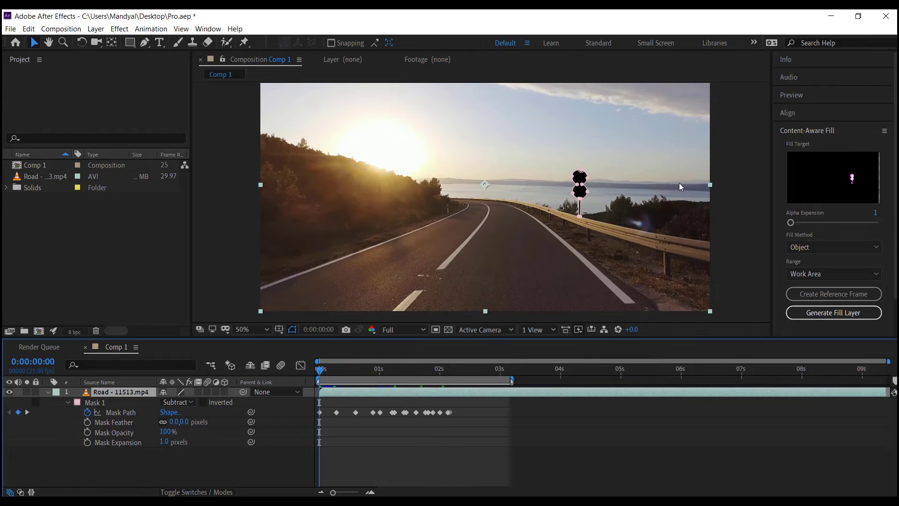
click(843, 313)
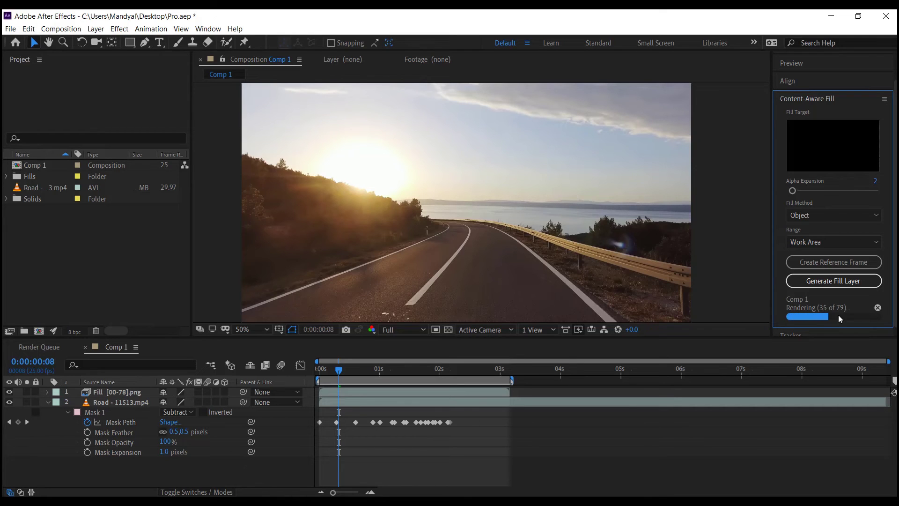
Play back the filled road footage from the start of the composition
click(273, 369)
key(Home)
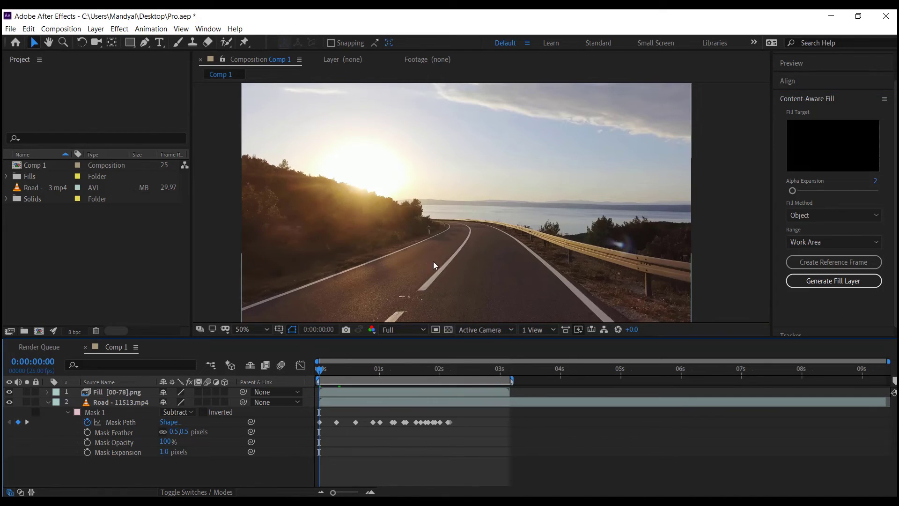
key(space)
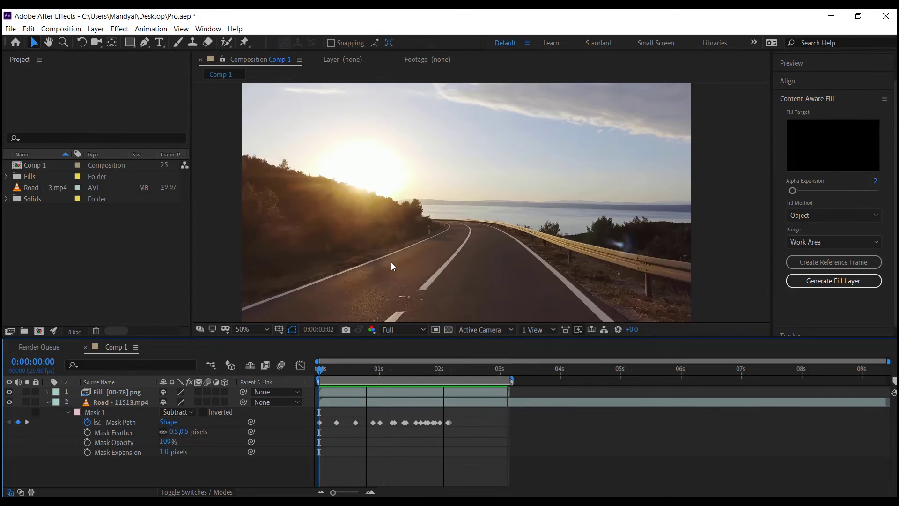
key(grave)
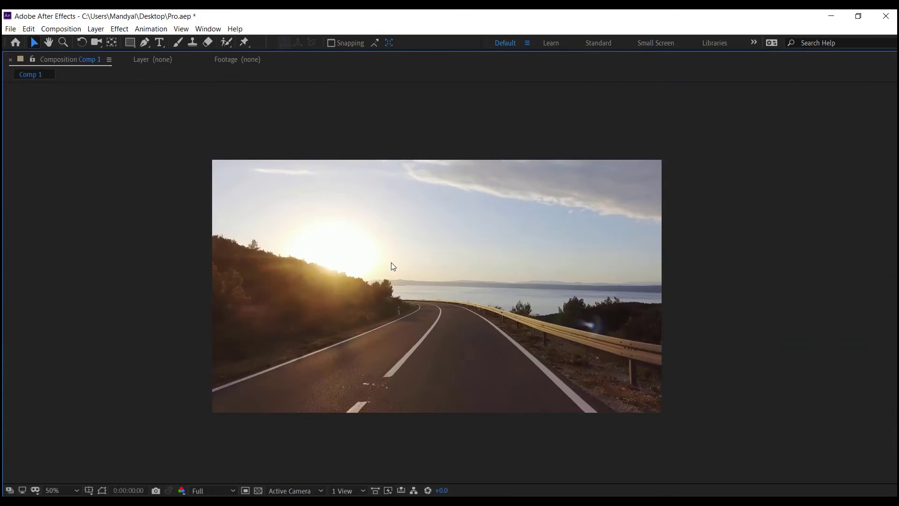
scroll(393, 266, up, 2)
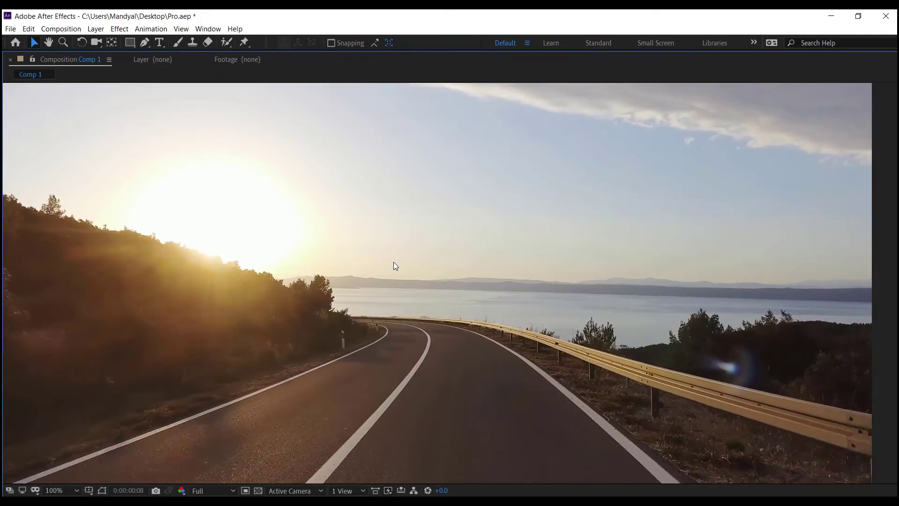